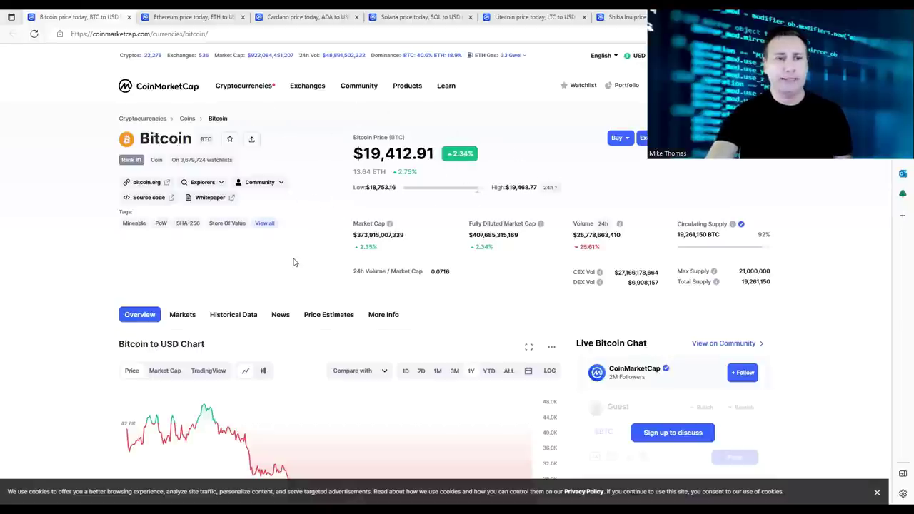
pyautogui.scroll(-2, 171, 271)
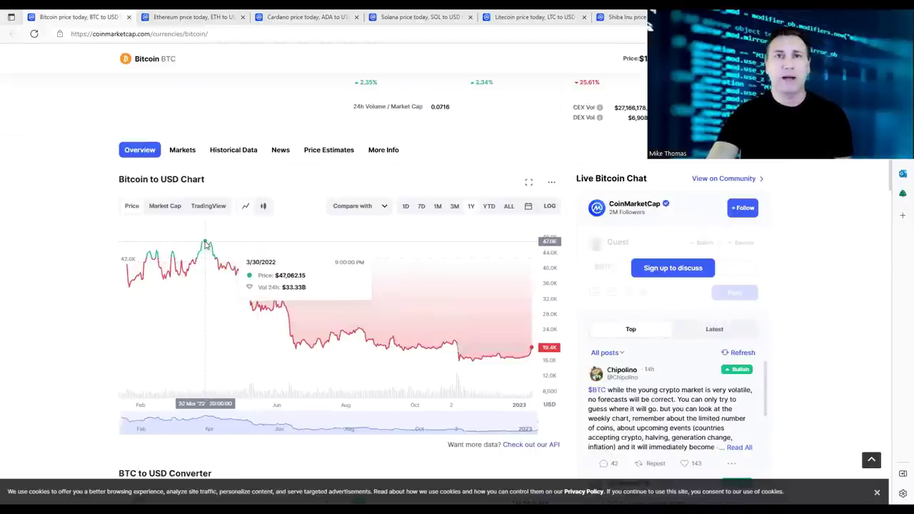
pyautogui.scroll(2, 387, 175)
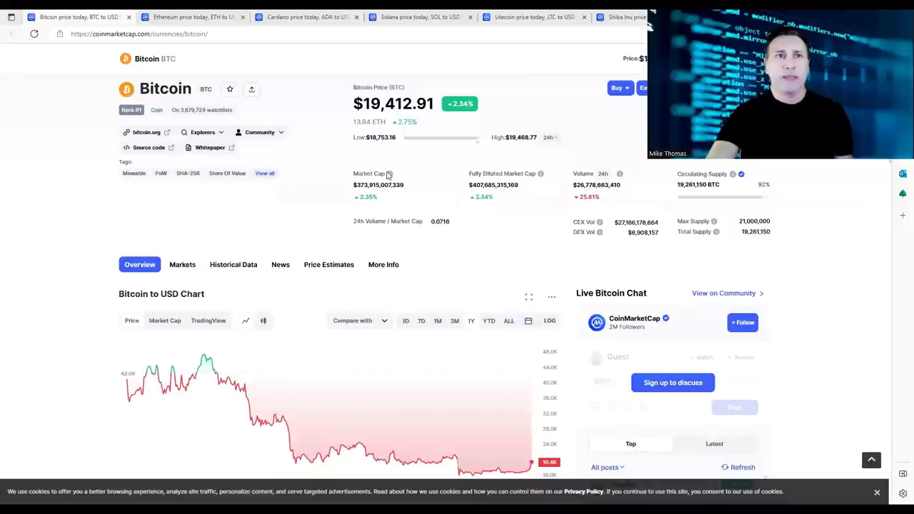
pyautogui.scroll(1, 389, 174)
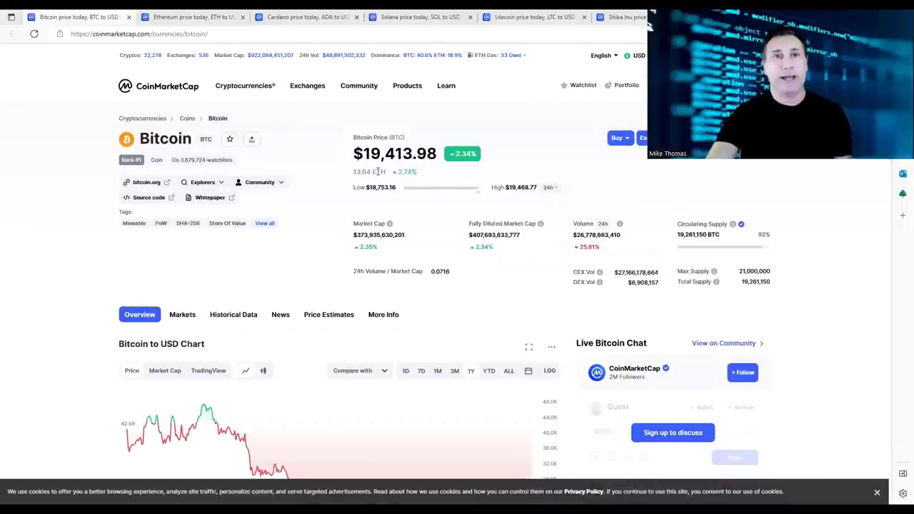
# View the Ethereum chart and Cardano's page at $0.3367, then switch to Solana.
pyautogui.click(210, 17)
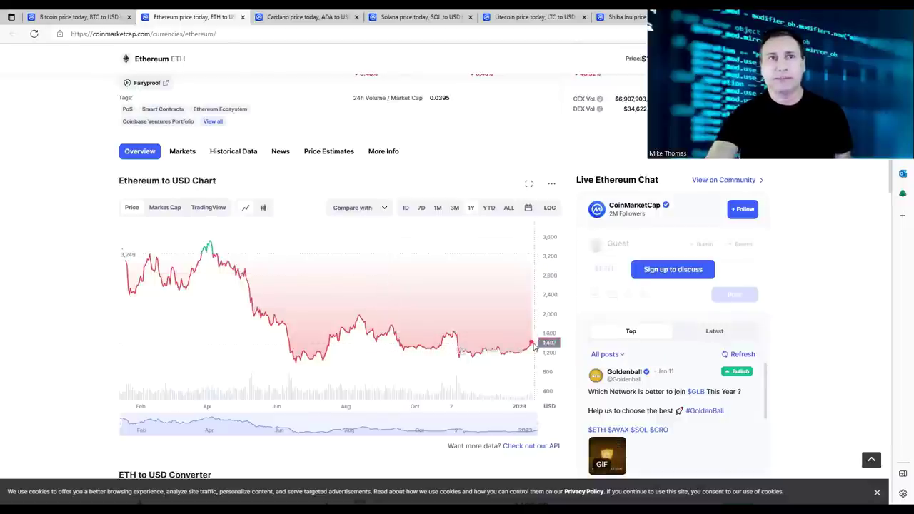
pyautogui.click(293, 17)
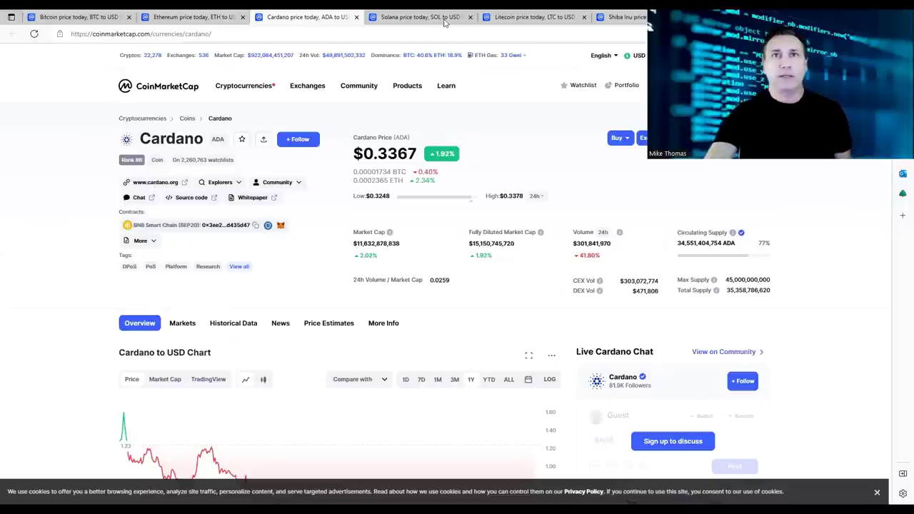
pyautogui.click(416, 17)
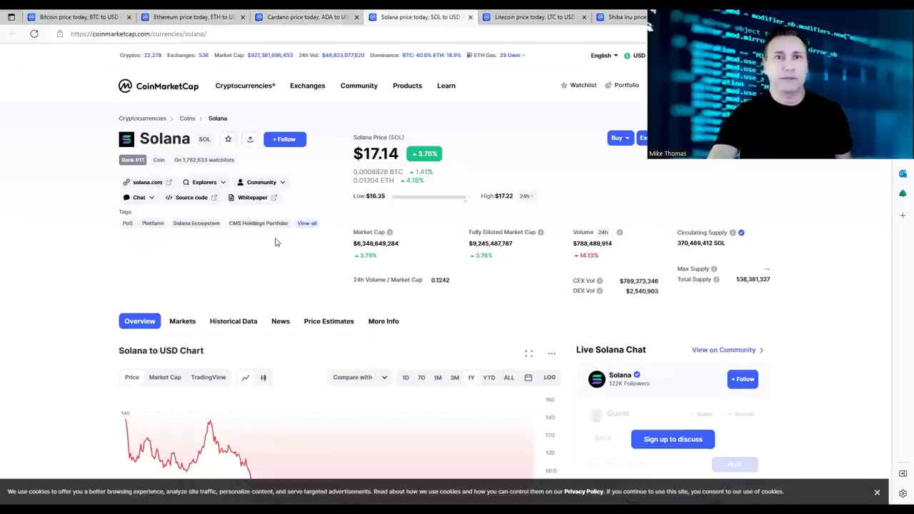
pyautogui.scroll(-2, 215, 336)
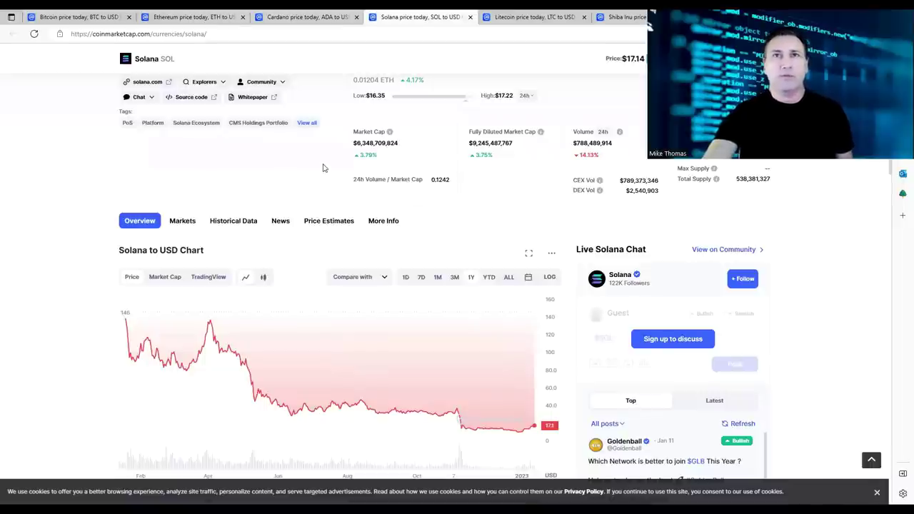
# Switch to the Litecoin coin page and check its USD chart from the ~$140 peak.
pyautogui.click(544, 18)
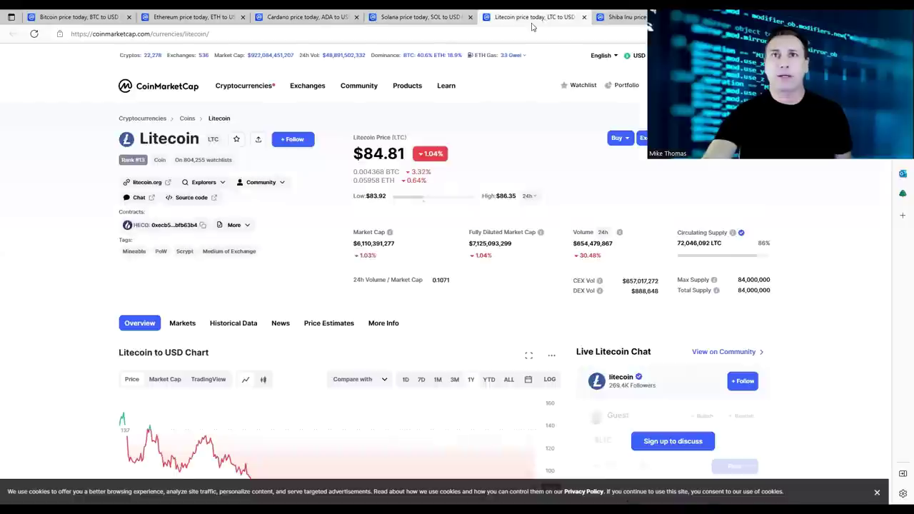
pyautogui.scroll(-1, 483, 156)
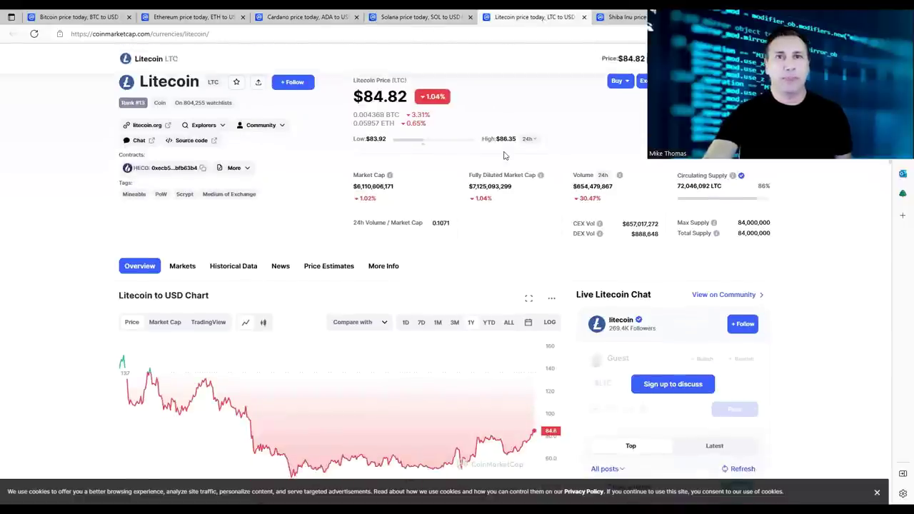
pyautogui.scroll(1, 307, 250)
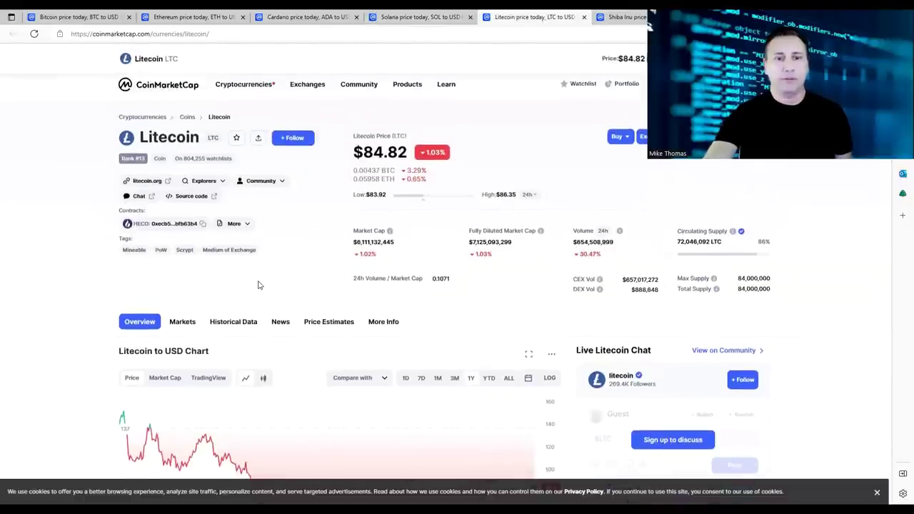
pyautogui.scroll(-3, 264, 279)
pyautogui.scroll(-2, 264, 278)
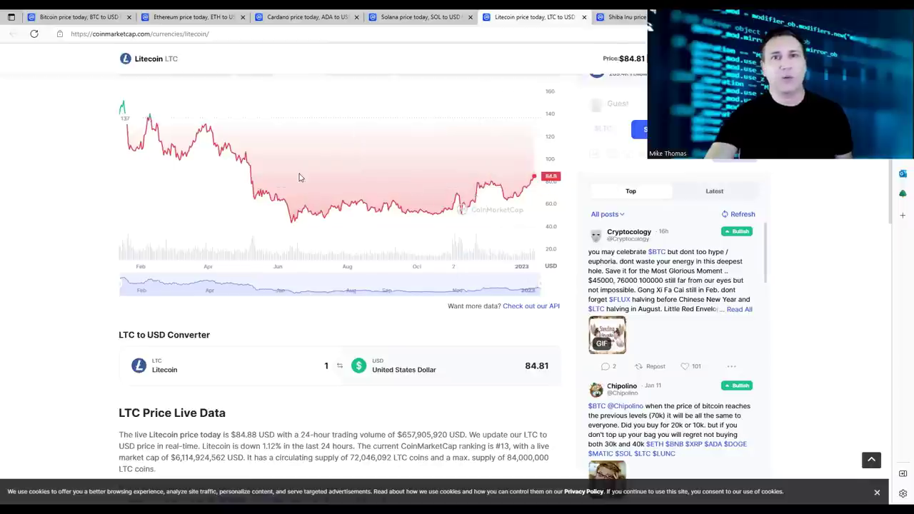
pyautogui.moveTo(468, 259)
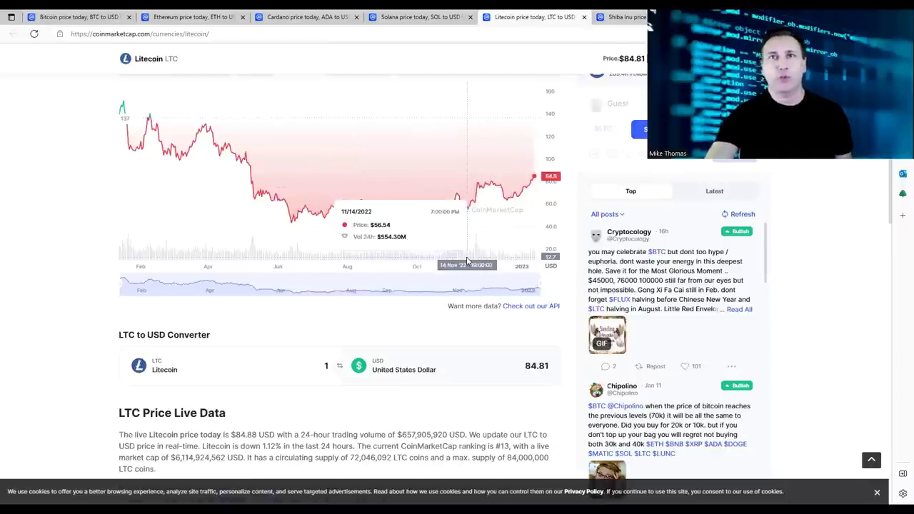
pyautogui.scroll(2, 467, 260)
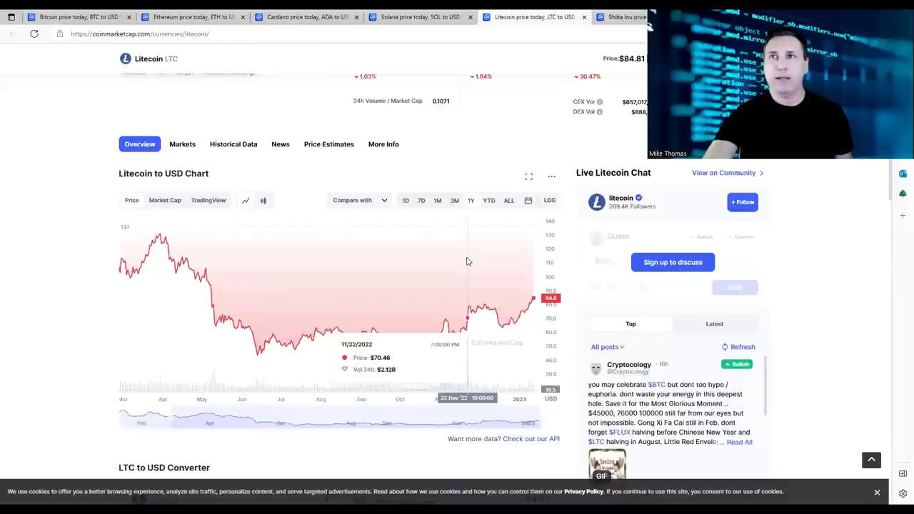
# Switch to the Shiba Inu coin page and check its SHIB/USD chart near $0.0000098.
pyautogui.click(627, 17)
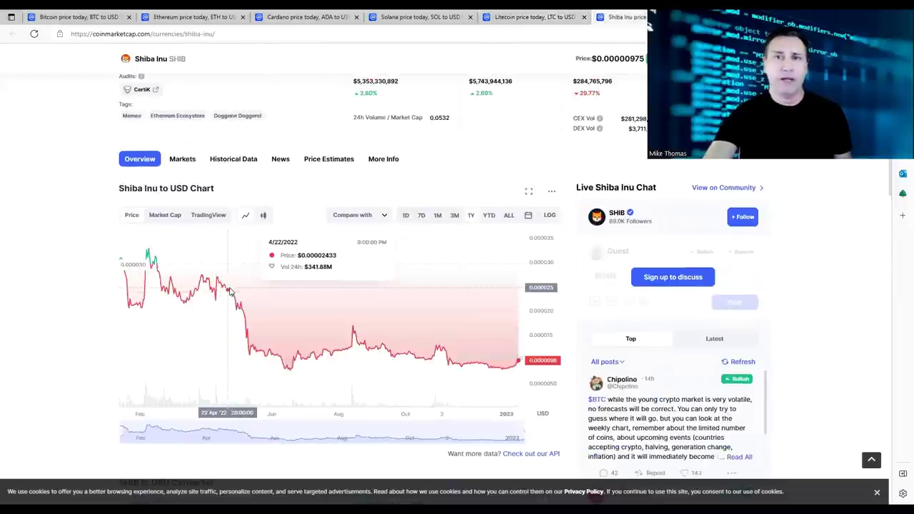
pyautogui.moveTo(258, 321)
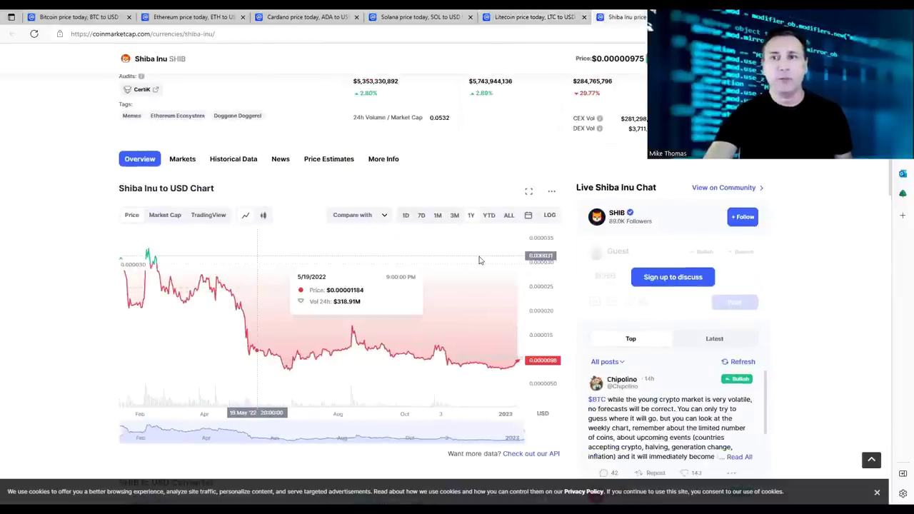
pyautogui.scroll(-2, 564, 249)
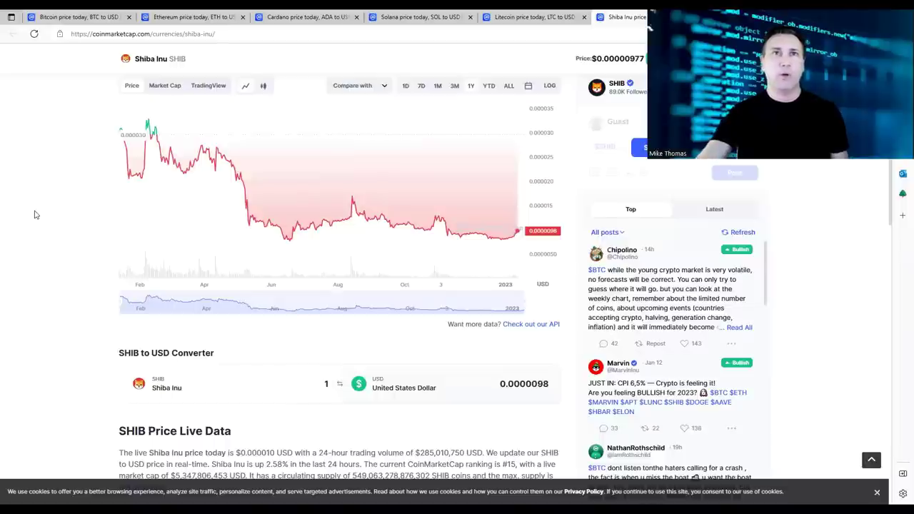
# Switch back to the Bitcoin coin page and let it reload.
pyautogui.click(79, 17)
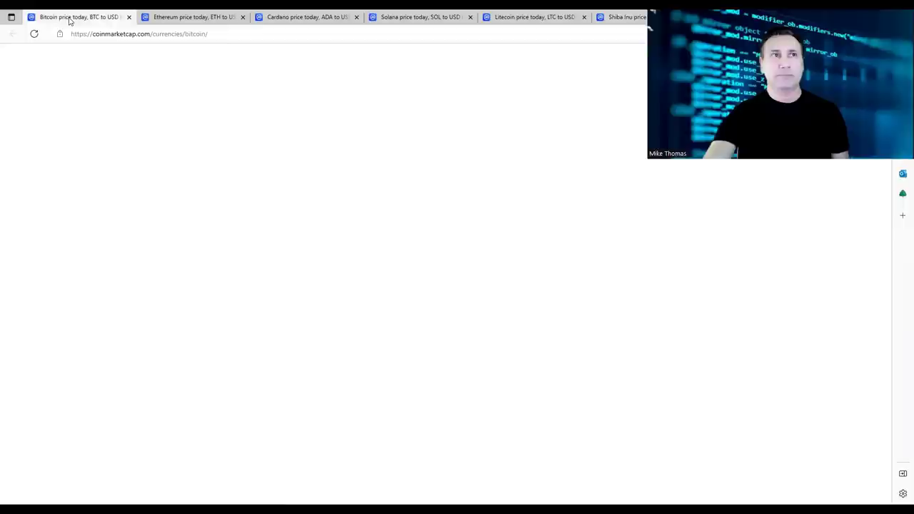